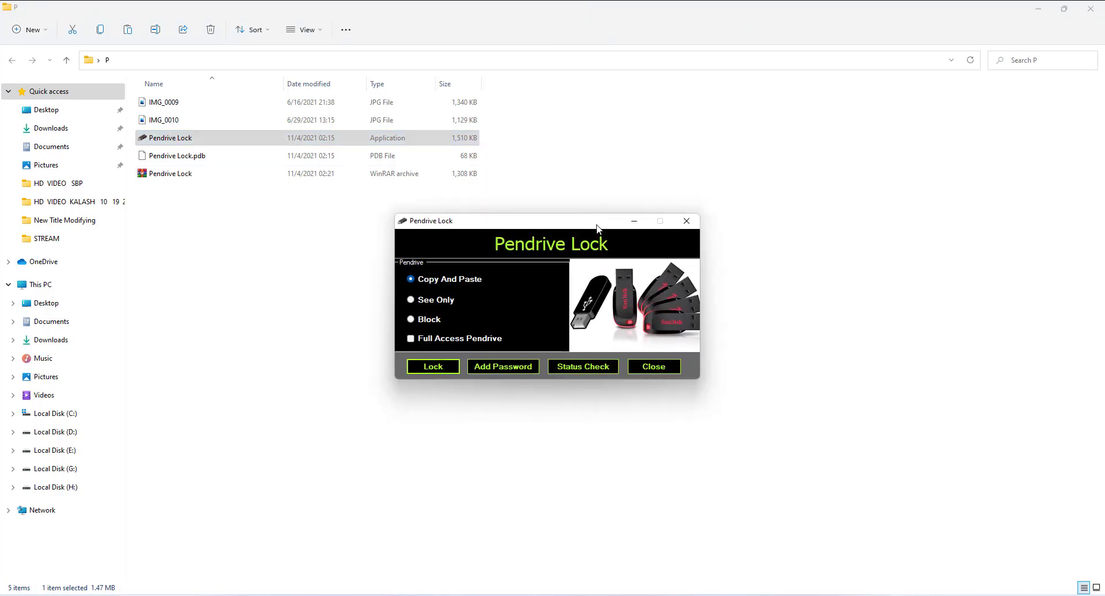
# Step: Check the pendrive's protection status and try the See Only and Block options
pyautogui.moveTo(599, 223); pyautogui.dragTo(556, 206)
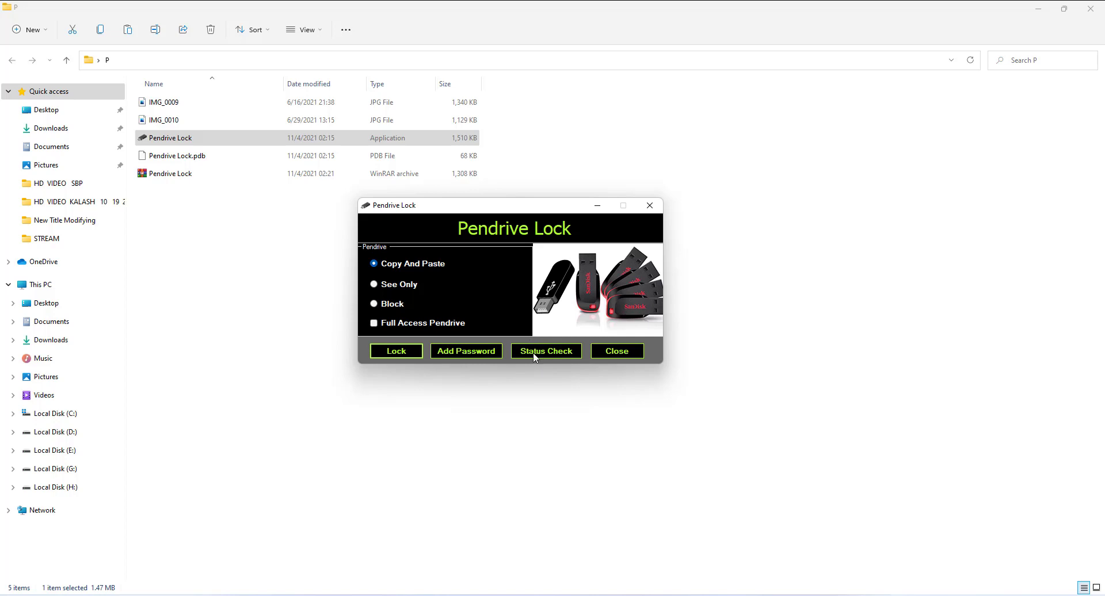
pyautogui.click(551, 352)
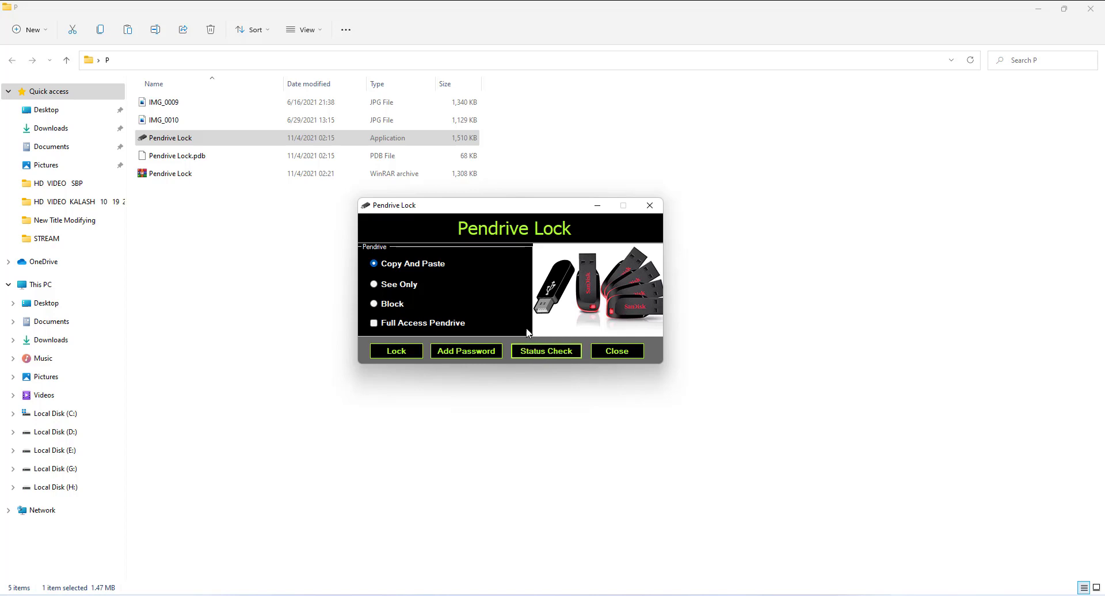
pyautogui.click(402, 286)
pyautogui.click(568, 352)
pyautogui.click(376, 304)
# Step: Select Copy And Paste with Full Access Pendrive ticked and bring up password protection
pyautogui.click(419, 323)
pyautogui.click(419, 265)
pyautogui.click(475, 351)
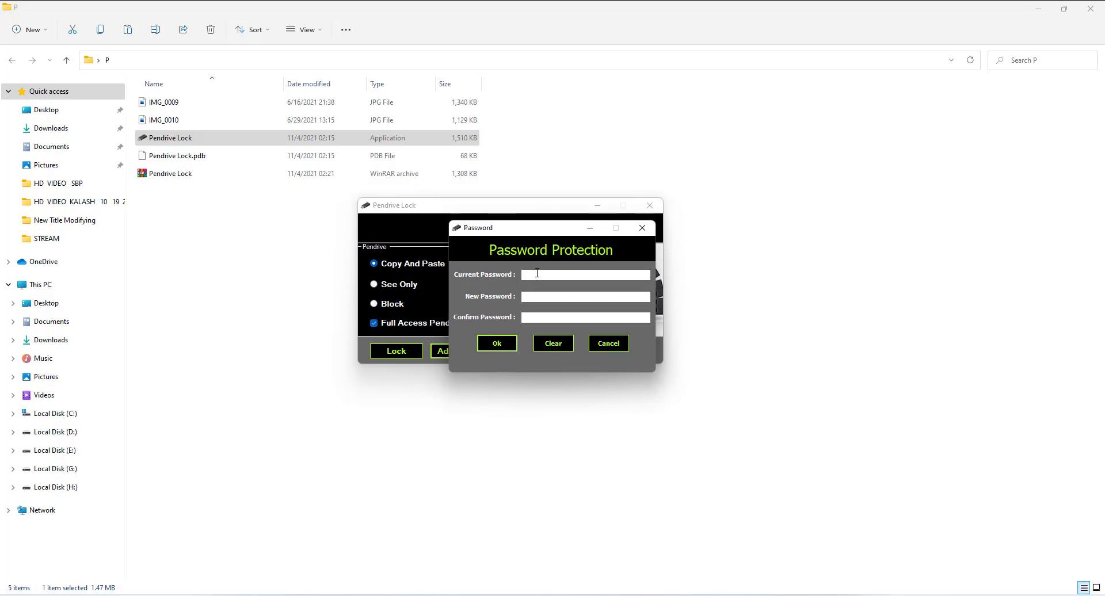
# Step: Enter the current password, new password and confirmation, then accept the successful change
pyautogui.write('123')
pyautogui.write('****')
pyautogui.click(502, 342)
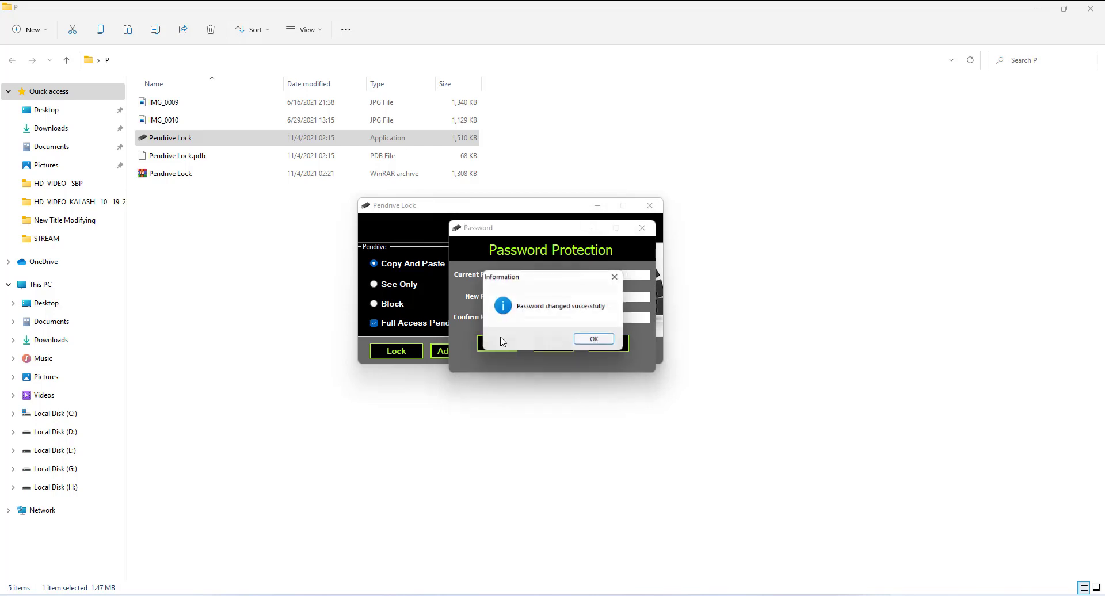
pyautogui.click(594, 341)
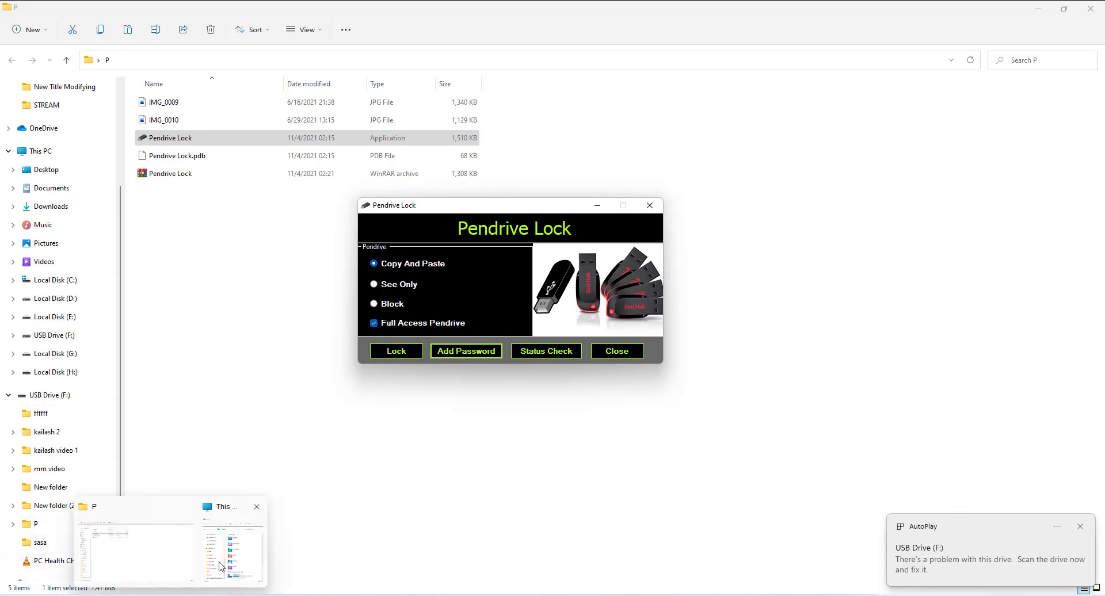
# Step: Open USB Drive (F:) from This PC in a second File Explorer window
pyautogui.click(241, 550)
pyautogui.scroll(-3, 806, 322)
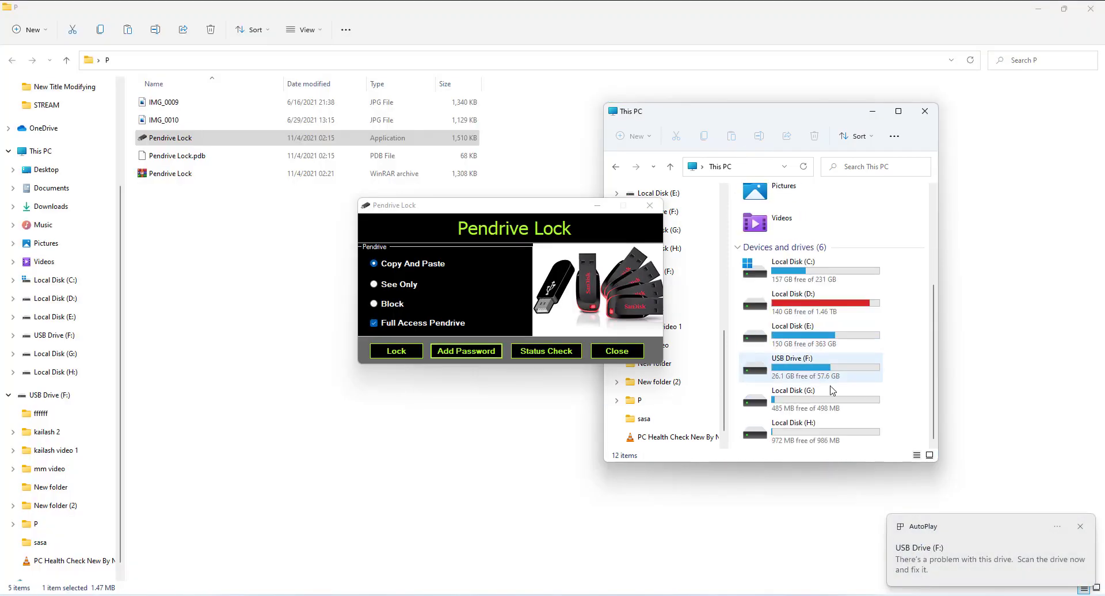
pyautogui.click(810, 369)
pyautogui.doubleClick(811, 369)
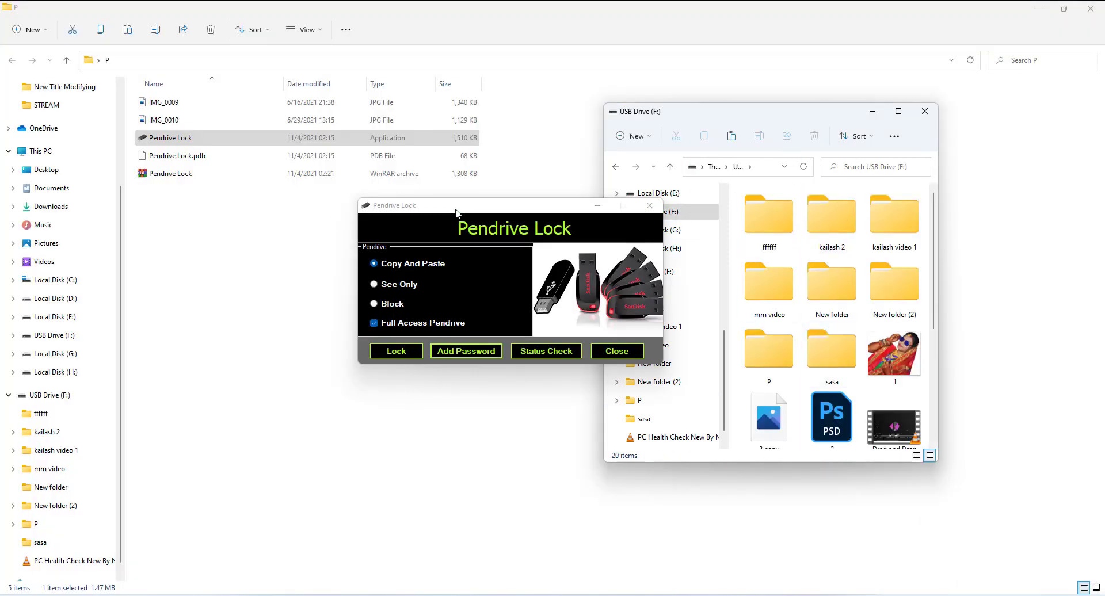
pyautogui.moveTo(469, 208); pyautogui.dragTo(412, 210)
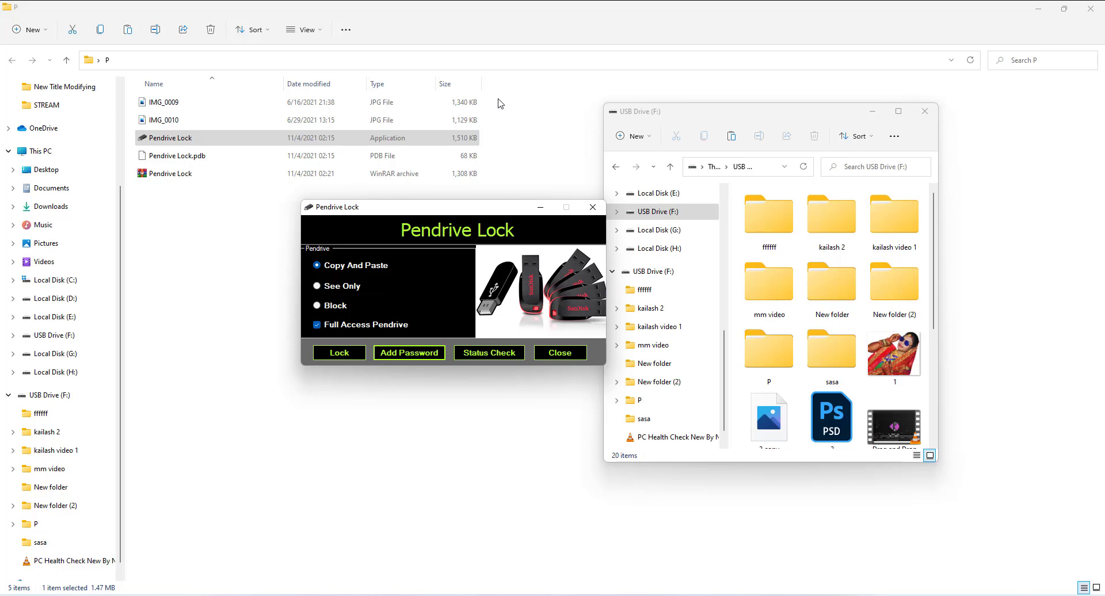
# Step: Copy IMG_0009 and IMG_0010 from folder P and paste them onto USB Drive (F:)
pyautogui.moveTo(500, 103); pyautogui.dragTo(466, 132)
pyautogui.rightClick(463, 120)
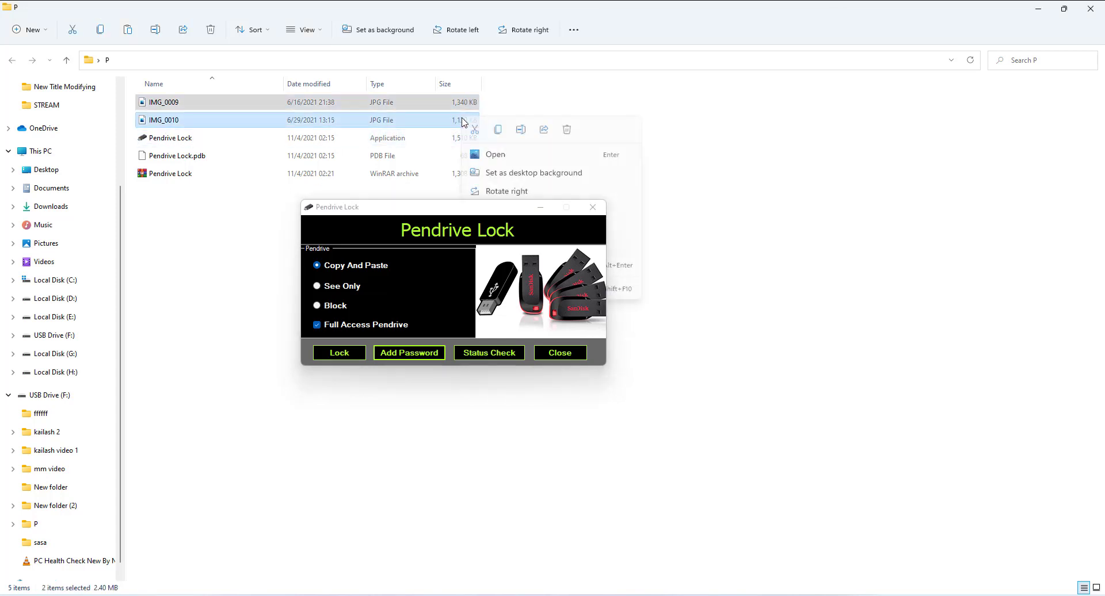
pyautogui.click(497, 129)
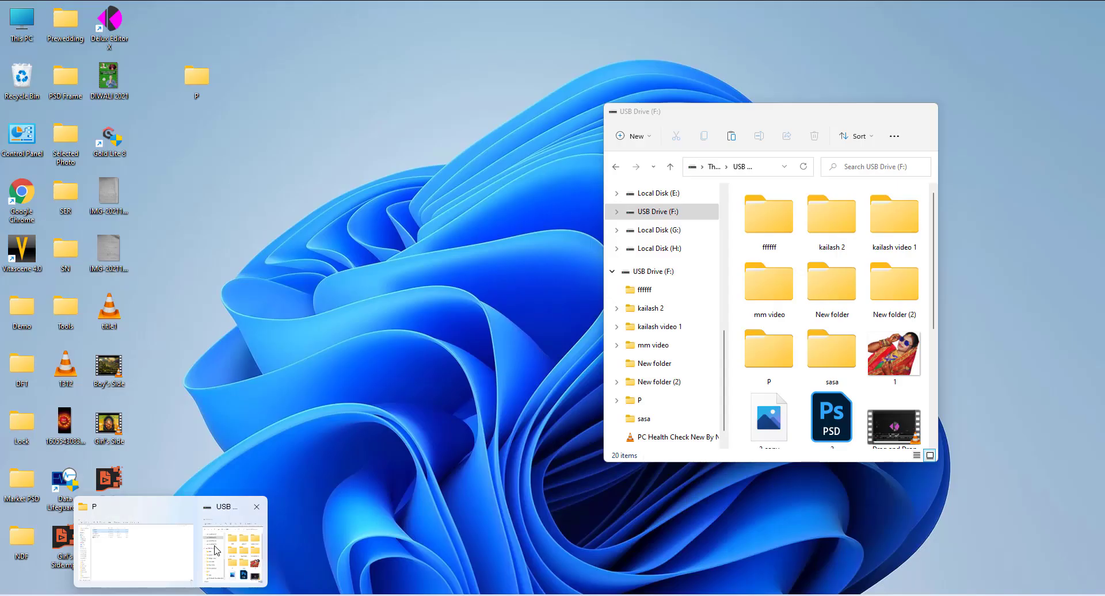
pyautogui.click(246, 555)
pyautogui.rightClick(890, 185)
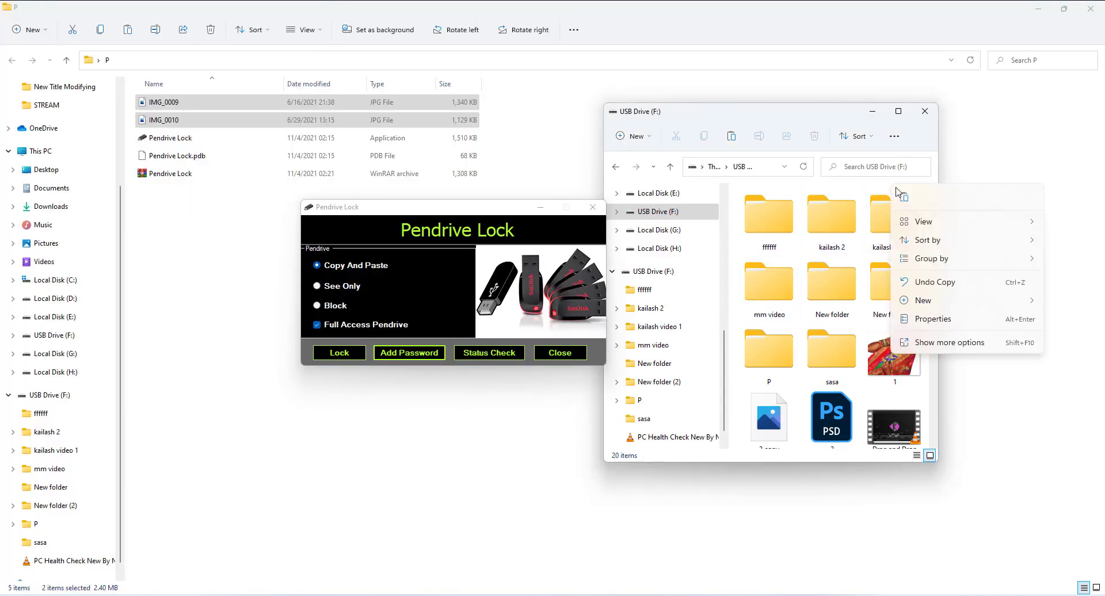
pyautogui.press('Escape')
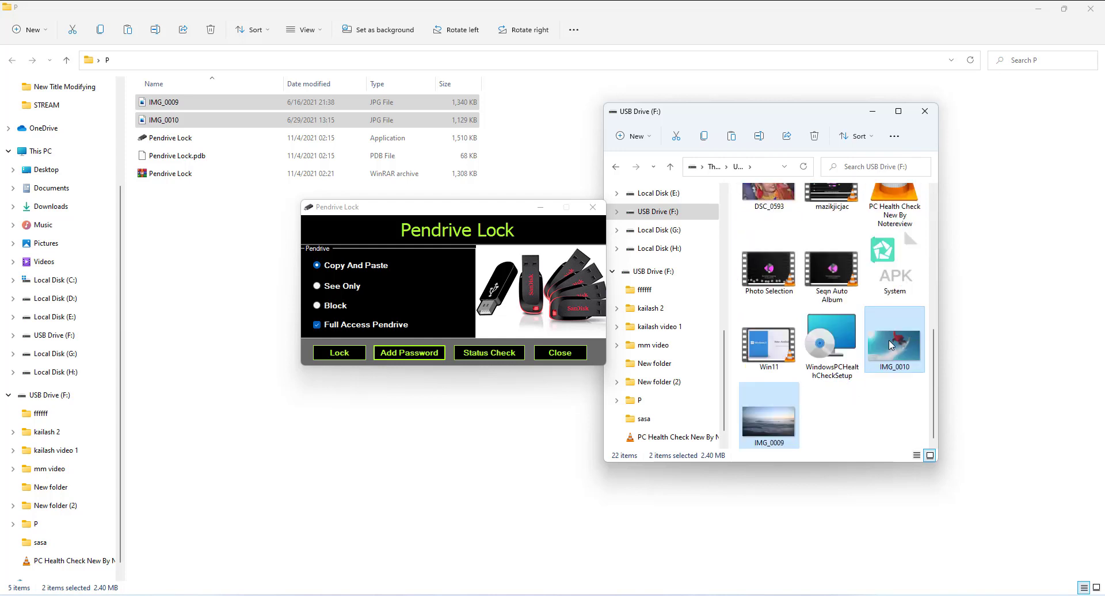
# Step: Permanently delete the two pasted images from USB Drive (F:)
pyautogui.press('Delete')
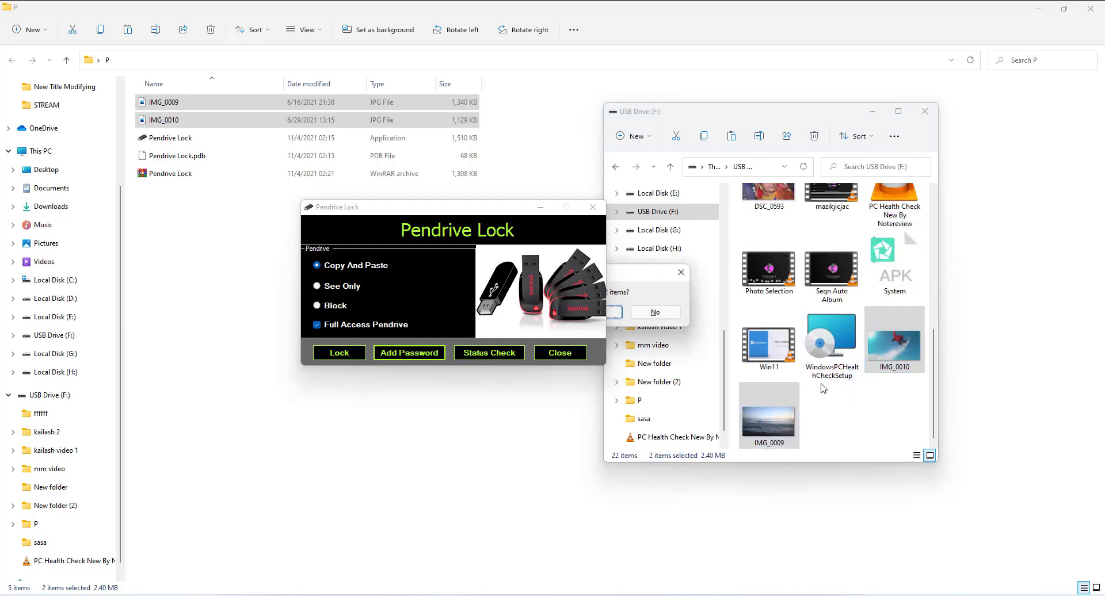
pyautogui.moveTo(620, 275); pyautogui.dragTo(737, 340)
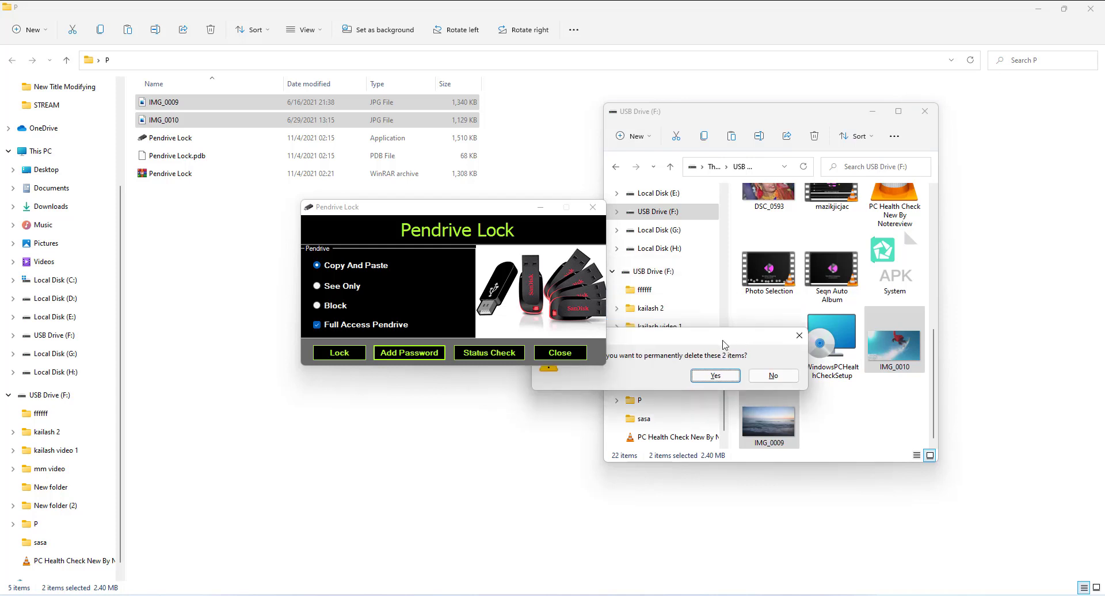
pyautogui.click(708, 377)
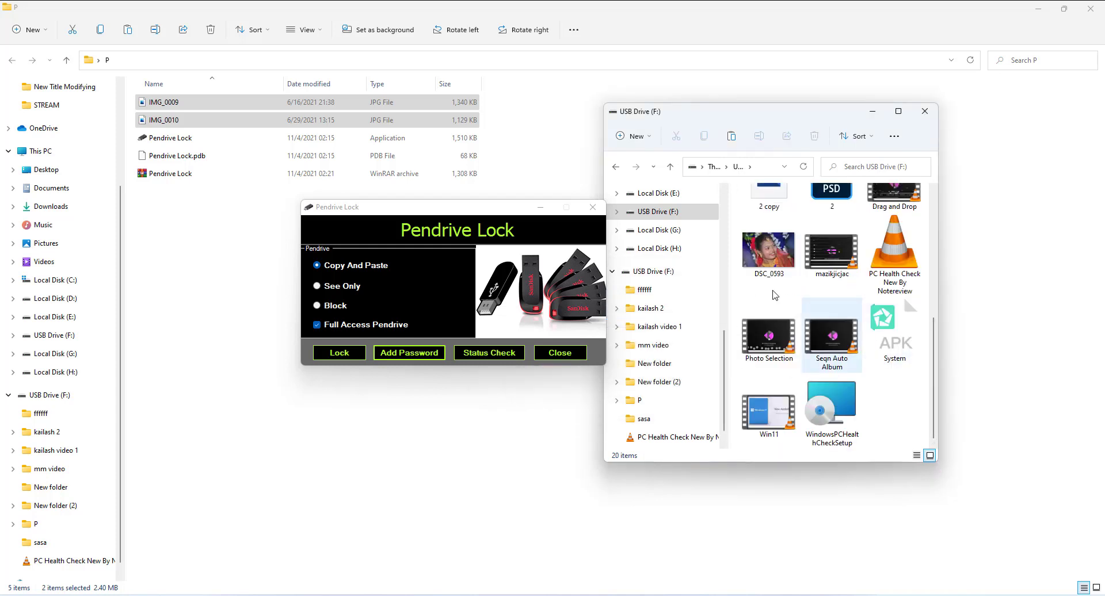
pyautogui.moveTo(348, 206); pyautogui.dragTo(259, 187)
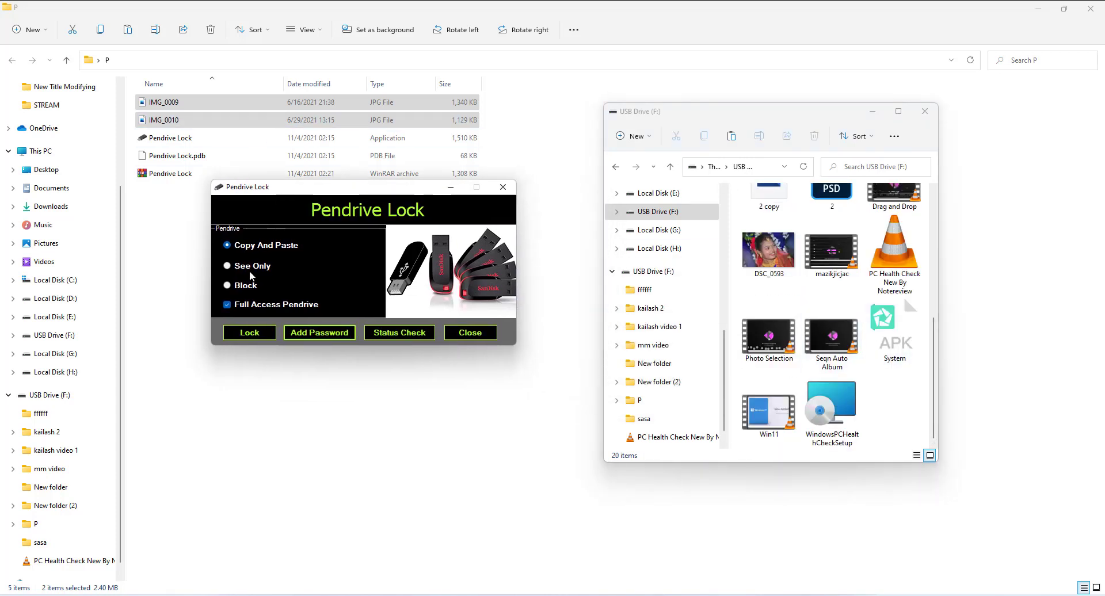
# Step: Lock the drive to See Only access, authorising with the password and accepting the reconnect notice
pyautogui.click(256, 270)
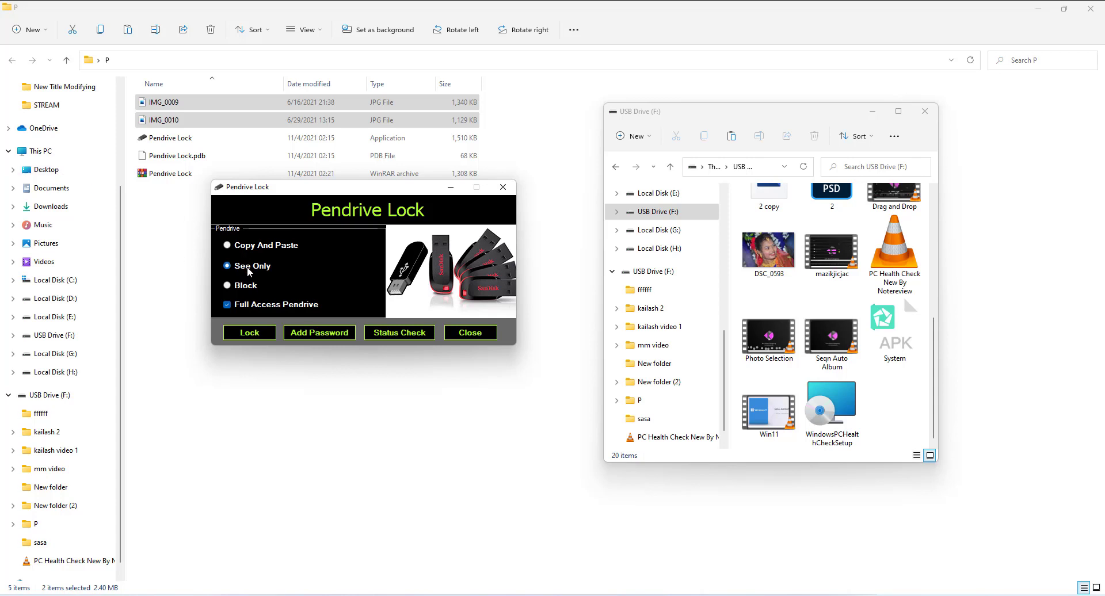
pyautogui.click(248, 335)
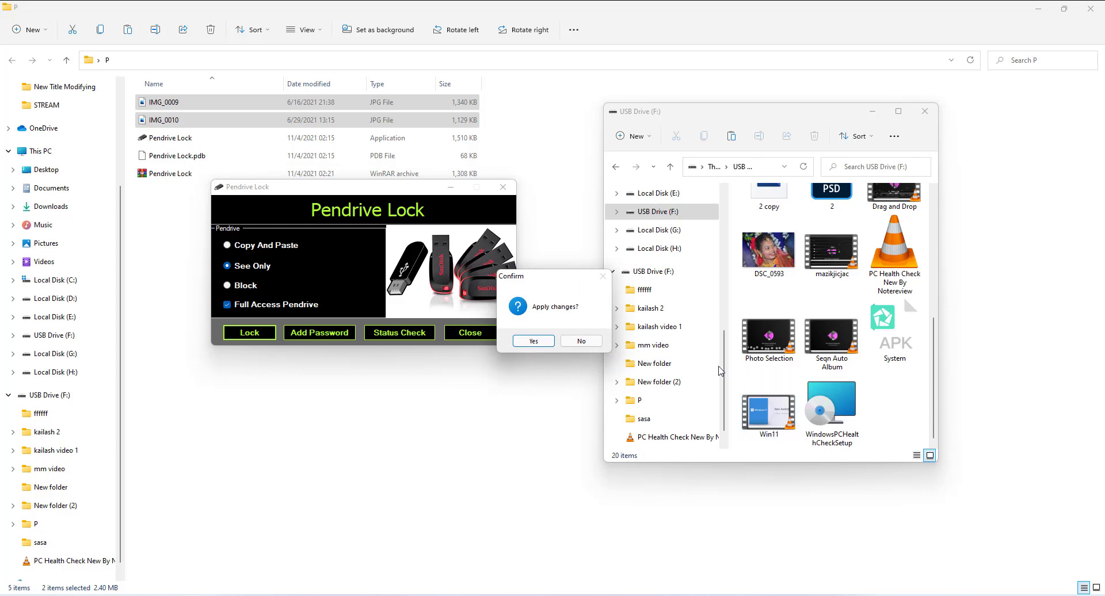
pyautogui.click(529, 342)
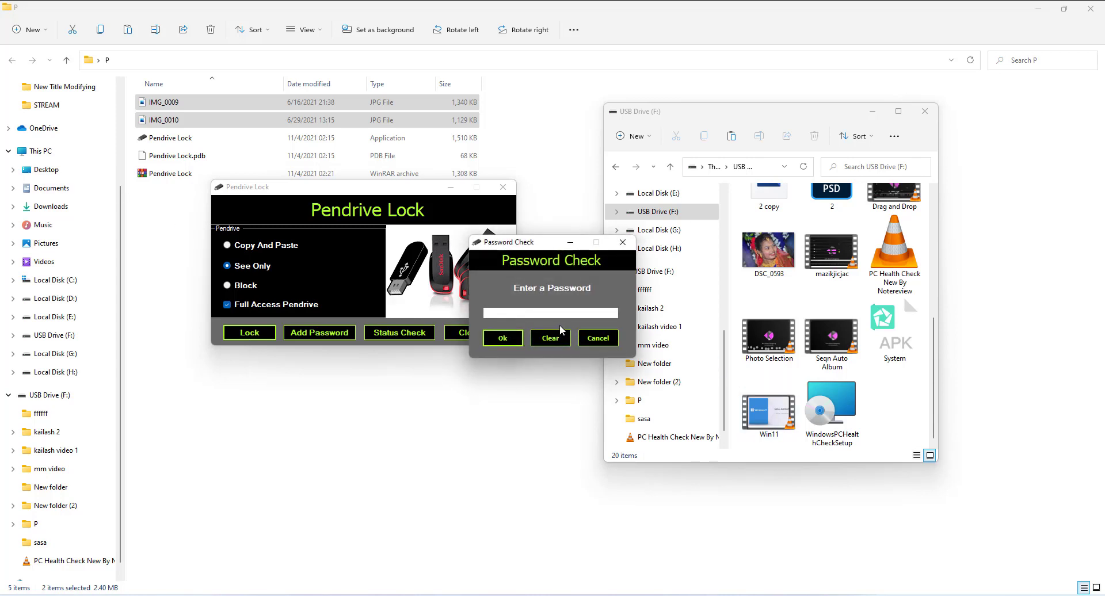
pyautogui.write('1')
pyautogui.click(509, 339)
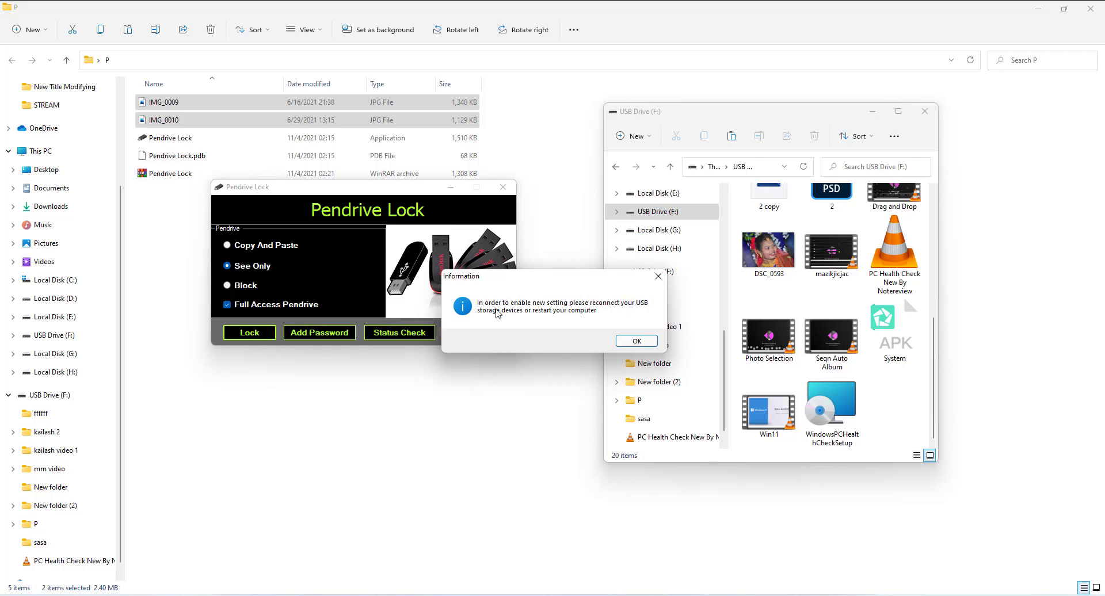
pyautogui.click(630, 338)
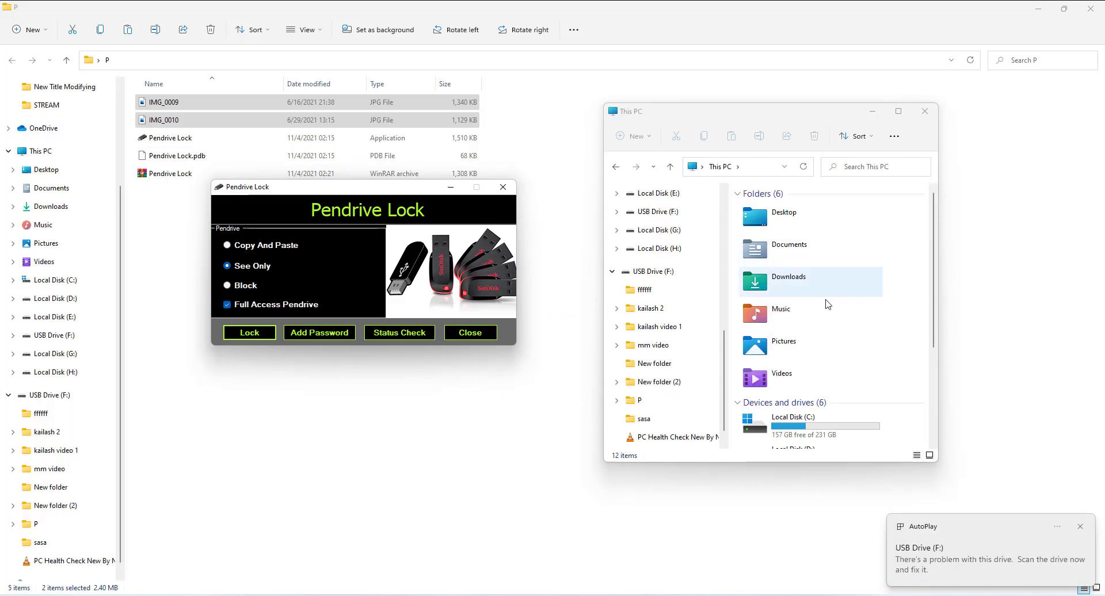
# Step: Open USB Drive (F:) and copy IMG_0009 and IMG_0010 from folder P
pyautogui.scroll(-3, 820, 309)
pyautogui.doubleClick(811, 367)
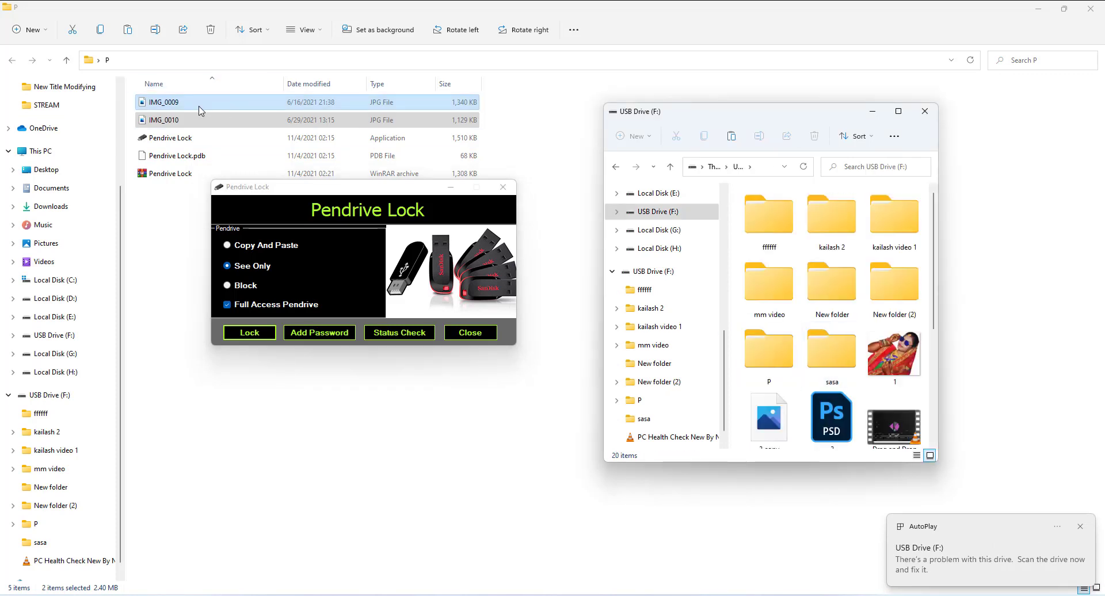
pyautogui.rightClick(203, 112)
pyautogui.click(237, 121)
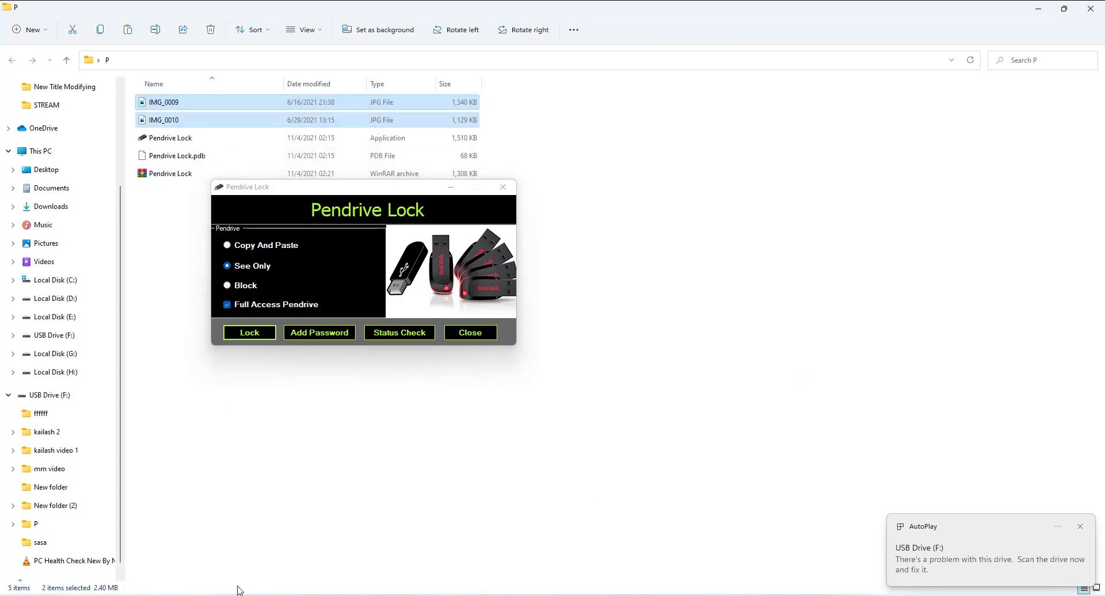
pyautogui.moveTo(181, 591)
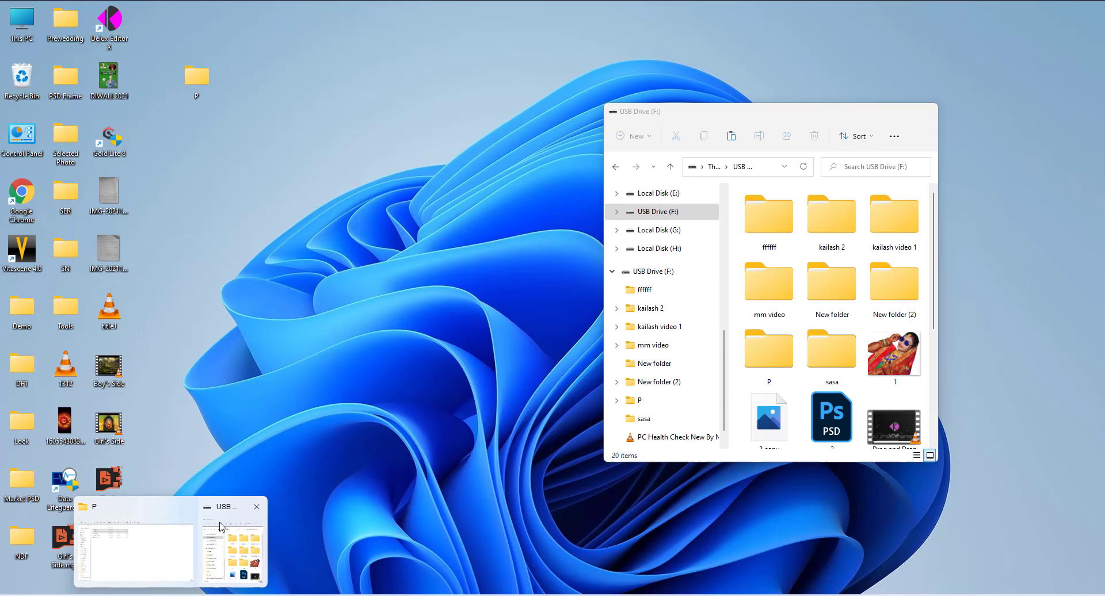
pyautogui.click(233, 550)
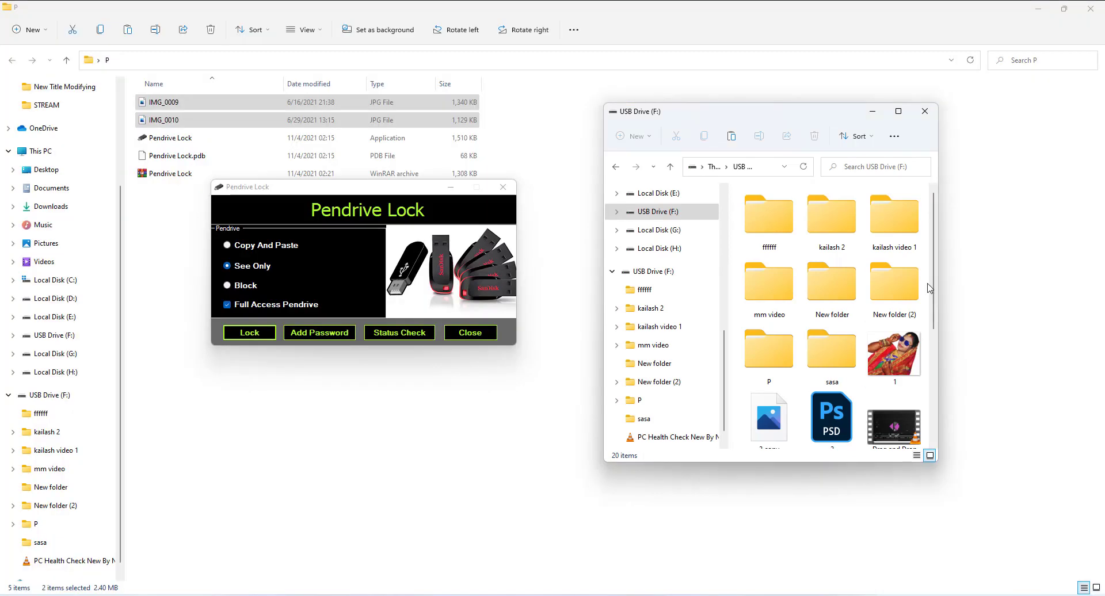
# Step: Try pasting the images onto the write-protected drive and cancel the refused copy
pyautogui.rightClick(925, 186)
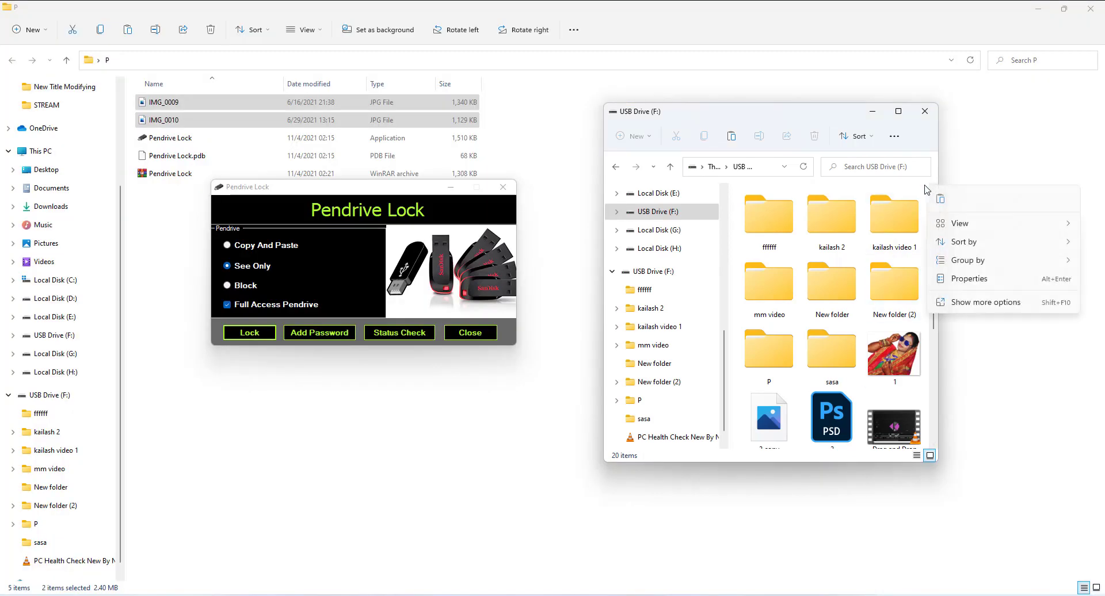
pyautogui.click(940, 198)
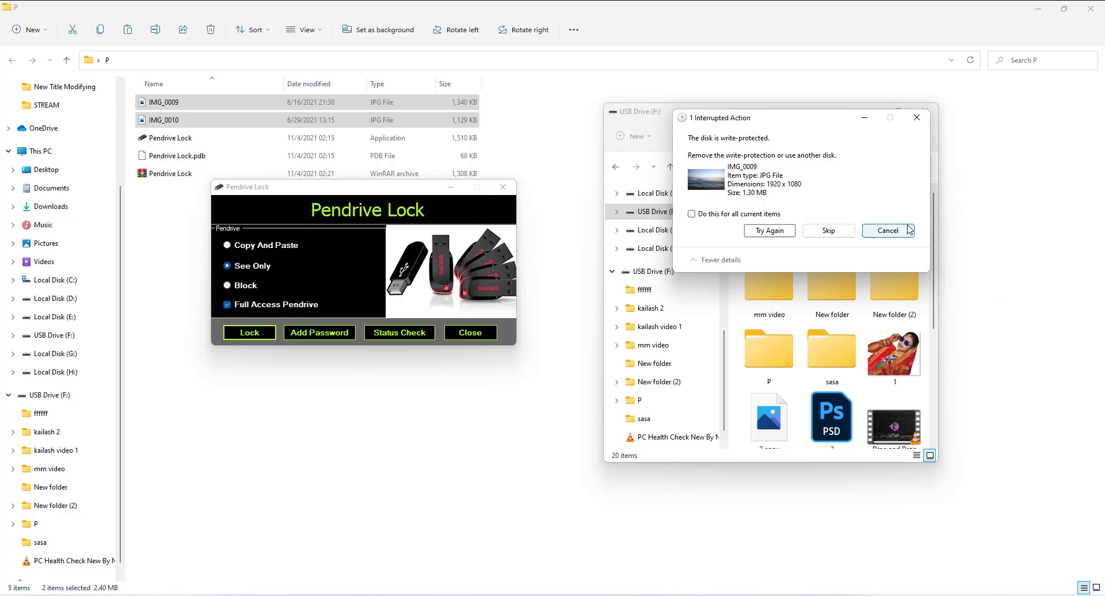
pyautogui.click(888, 230)
pyautogui.click(889, 231)
pyautogui.scroll(-4, 842, 254)
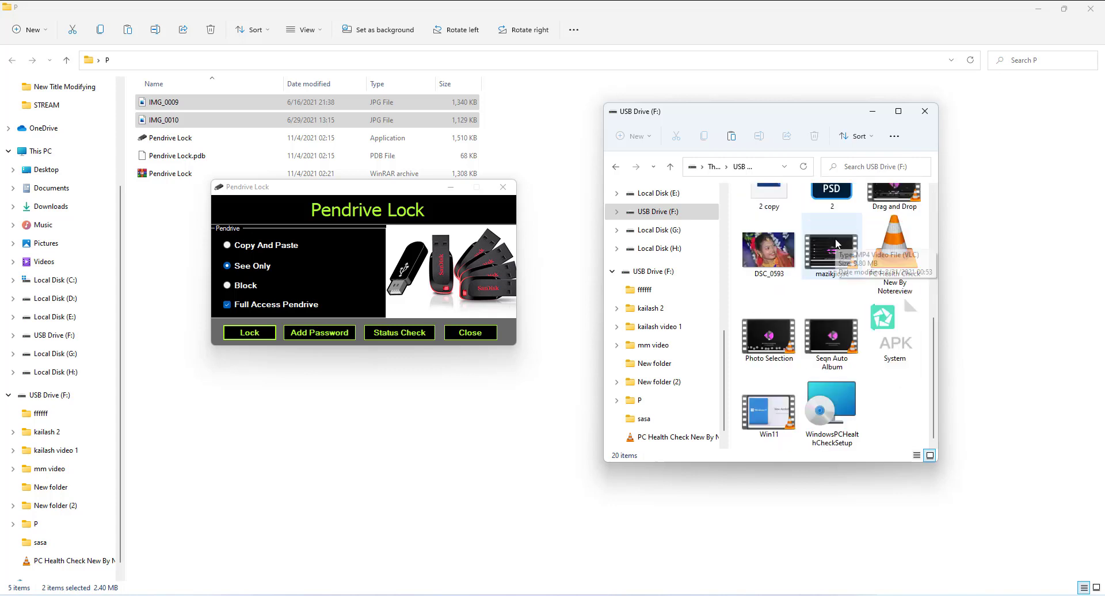
pyautogui.scroll(2, 834, 242)
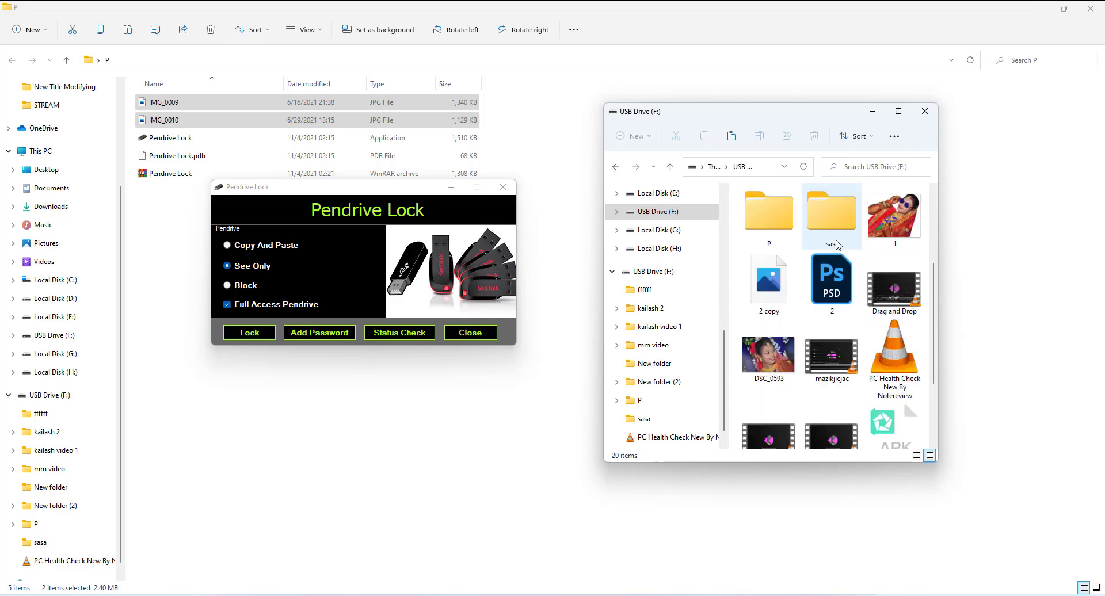
pyautogui.moveTo(842, 243)
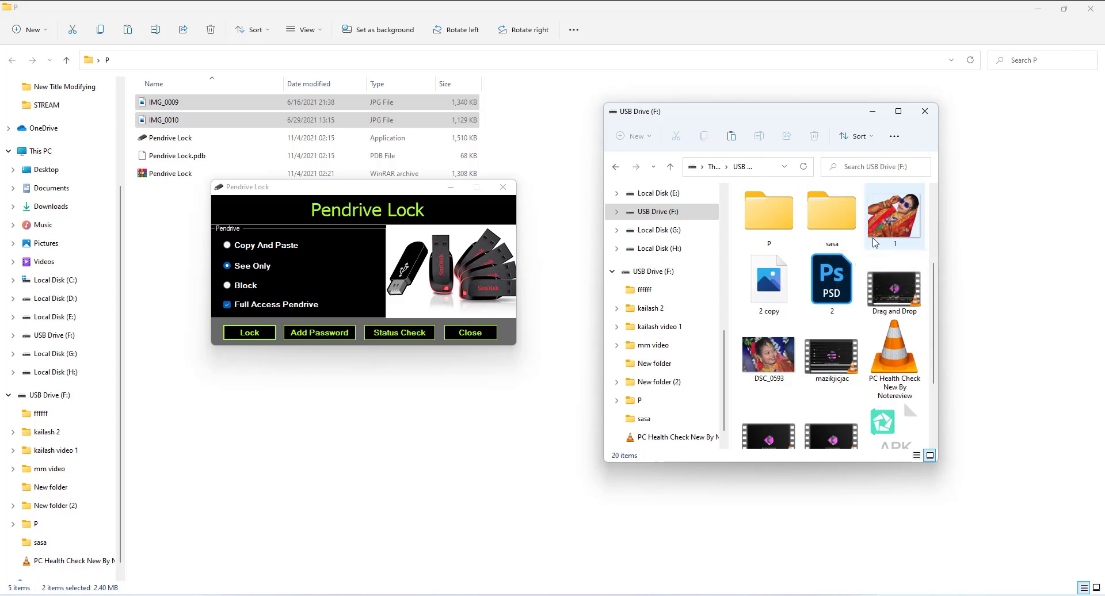
# Step: Apply Block access to the USB drive, confirming with the password and acknowledging the notice
pyautogui.click(242, 288)
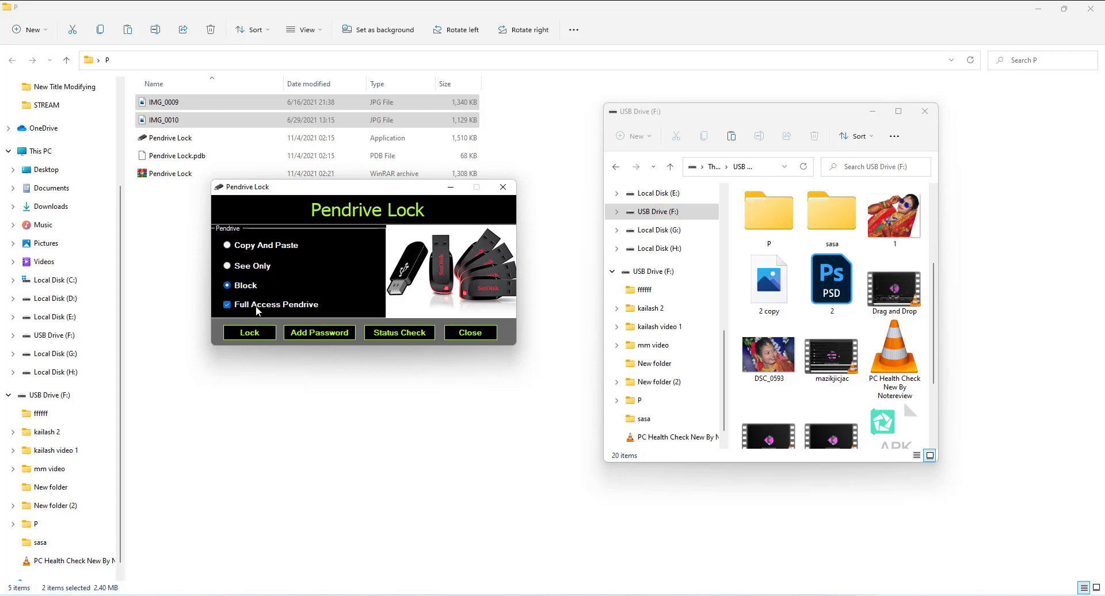
pyautogui.click(258, 335)
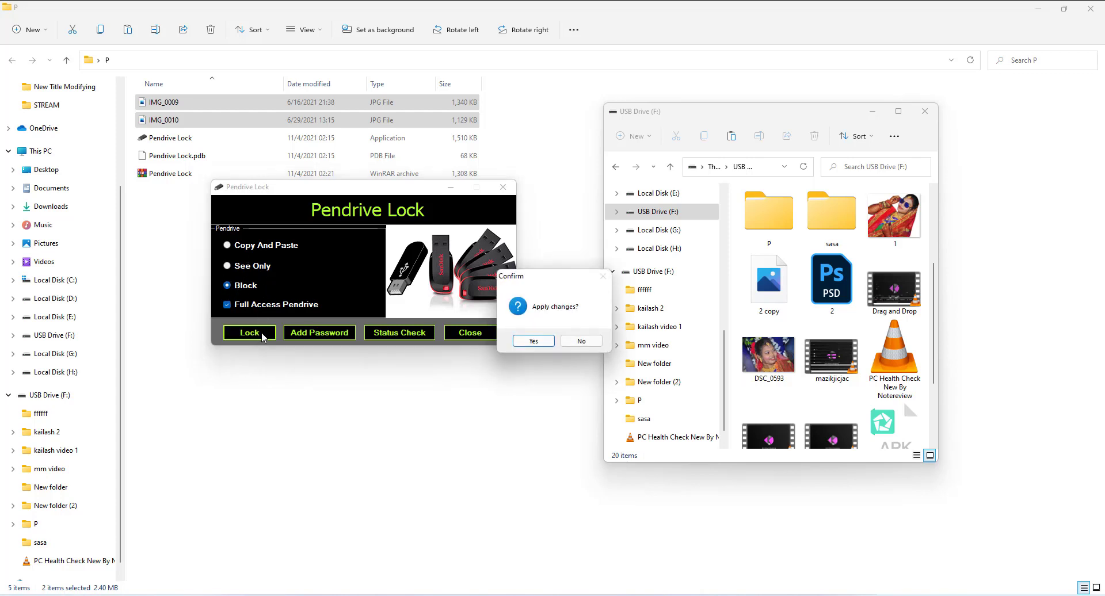
pyautogui.click(533, 340)
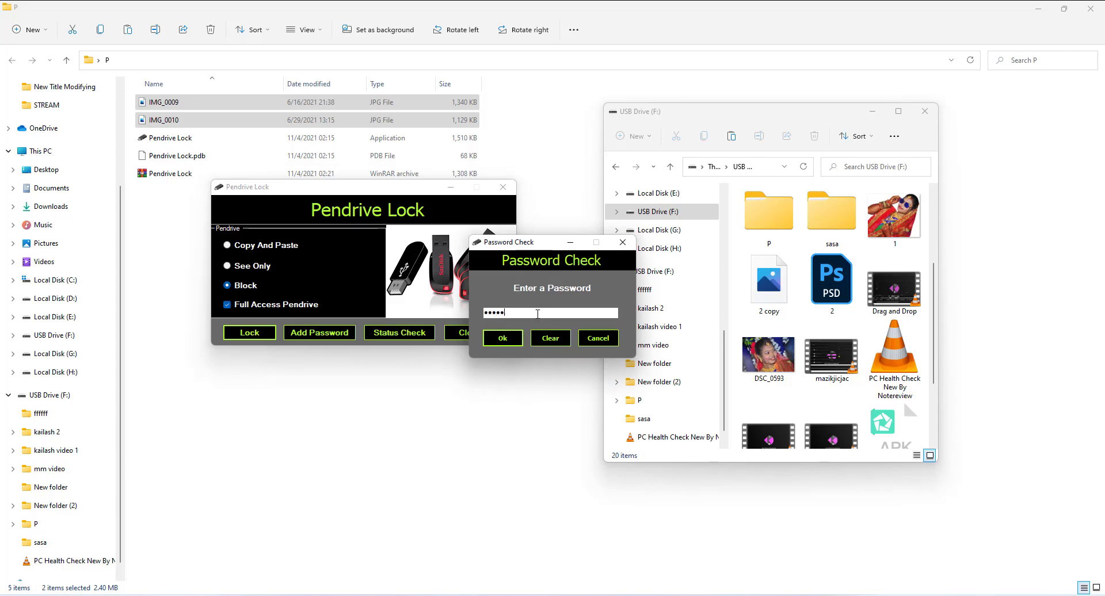
pyautogui.write('1234567')
pyautogui.click(504, 340)
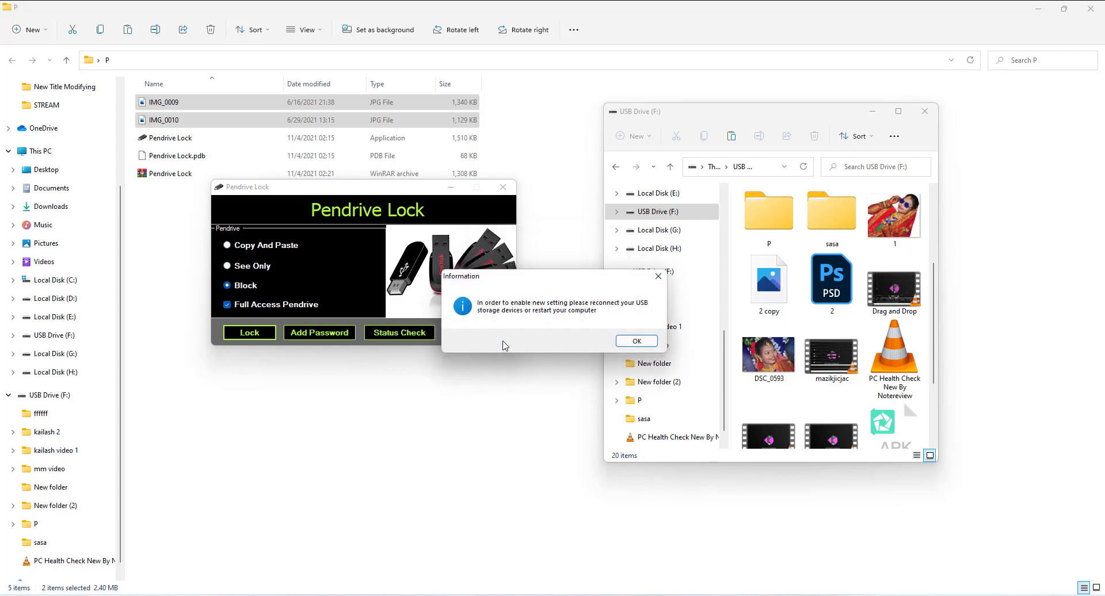
pyautogui.click(636, 341)
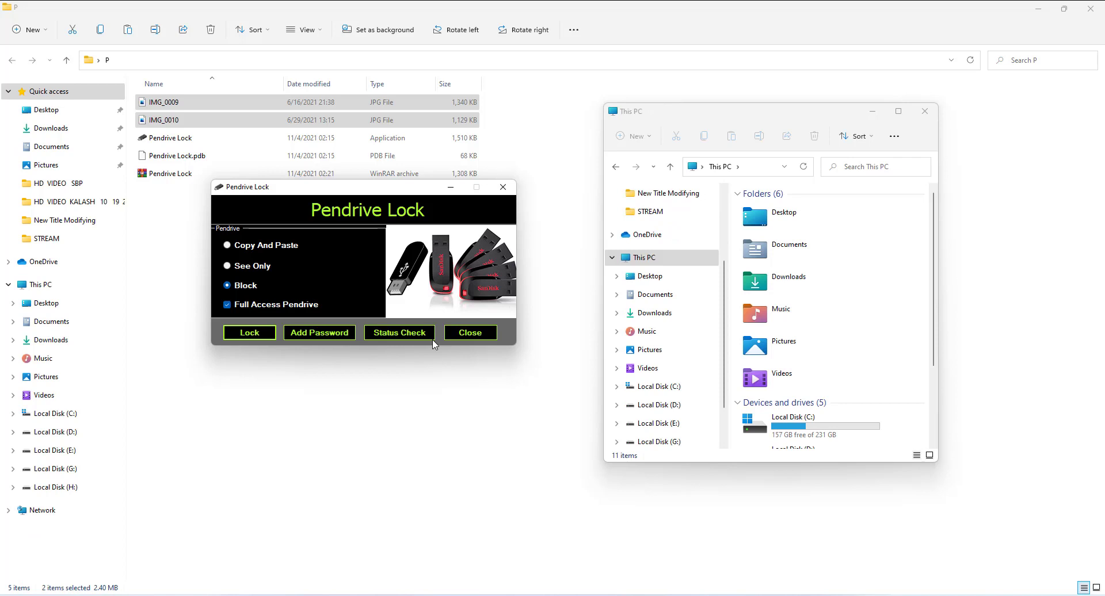
# Step: Scroll This PC to Devices and drives to confirm USB Drive (F:) is missing
pyautogui.scroll(-3, 809, 288)
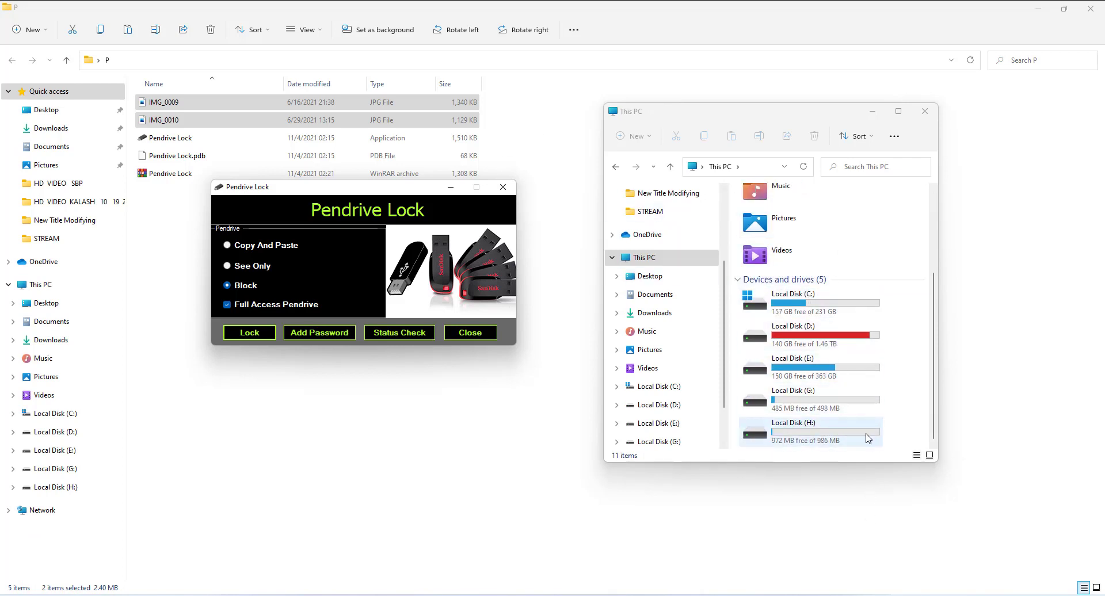
pyautogui.scroll(1, 868, 432)
pyautogui.scroll(-1, 868, 426)
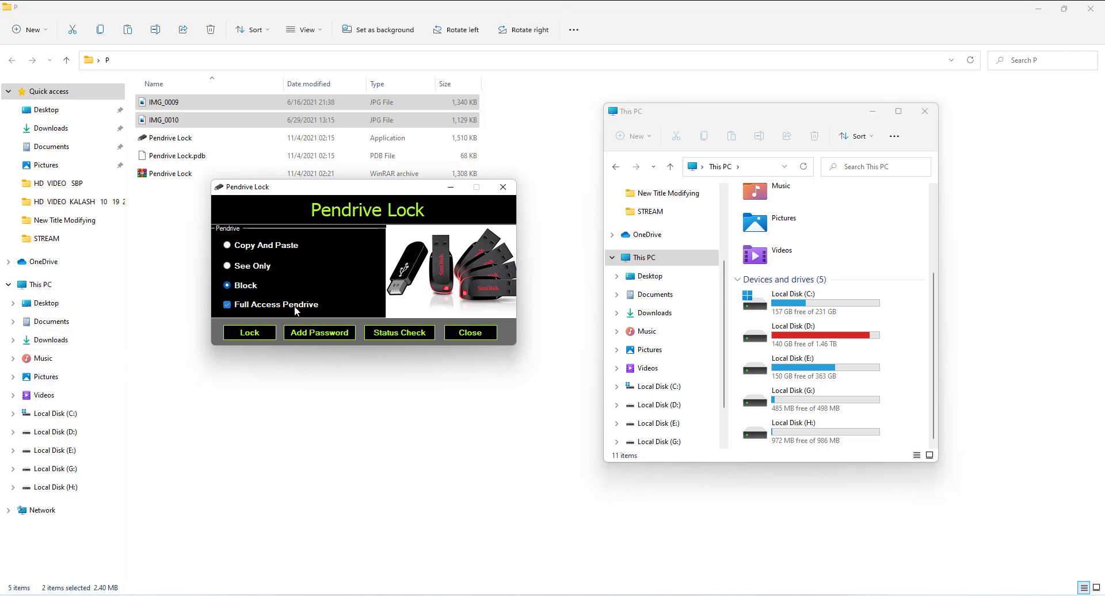
# Step: Switch the drive back to Copy And Paste access, authorising with the password
pyautogui.click(278, 246)
pyautogui.click(267, 340)
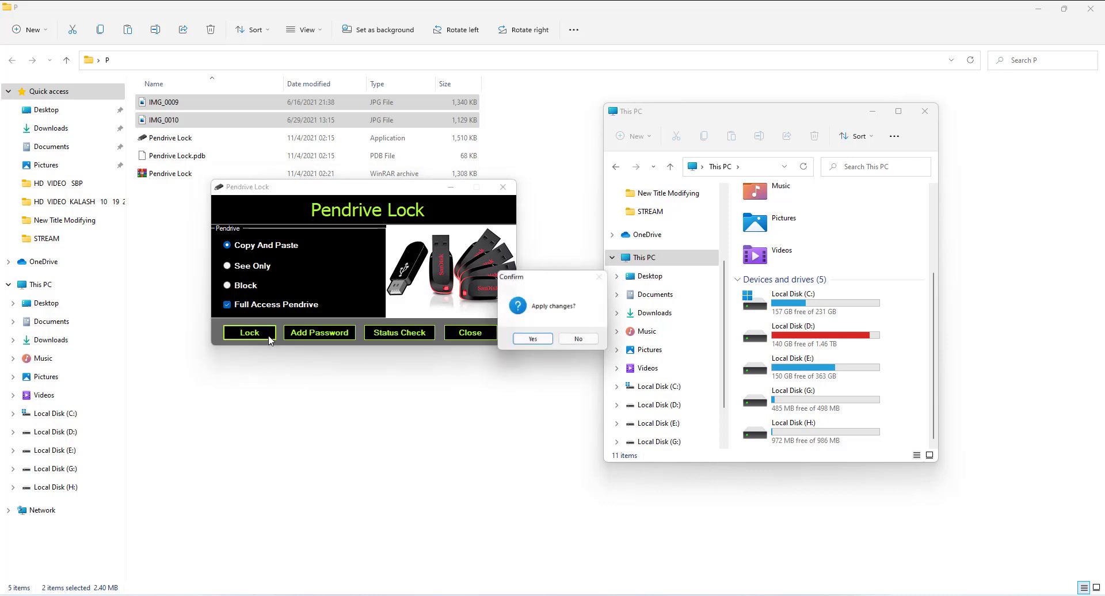
pyautogui.click(533, 341)
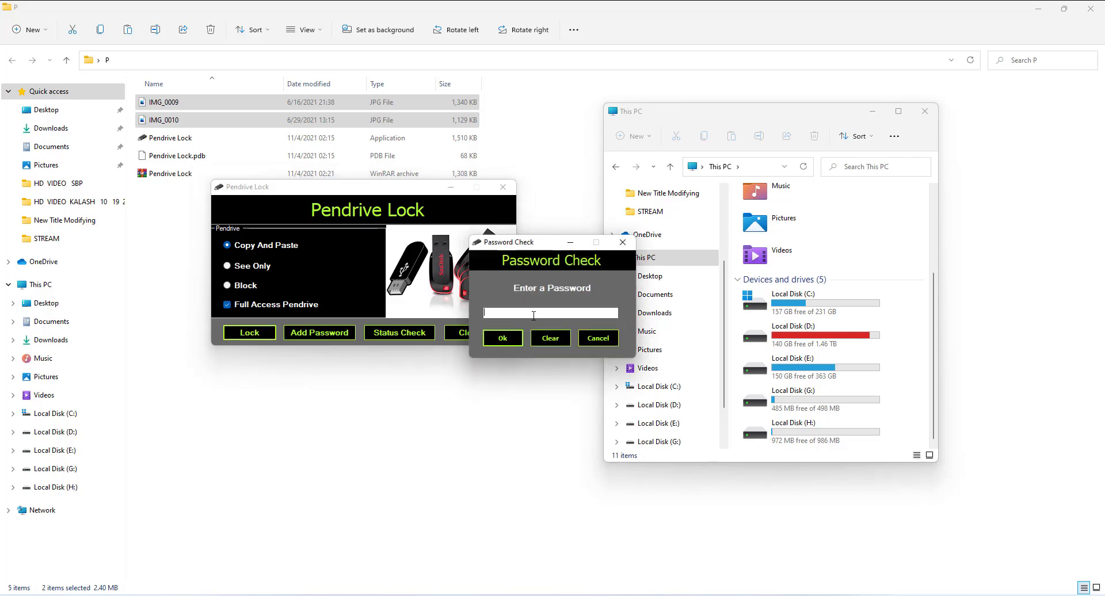
pyautogui.write('12345678901')
pyautogui.click(509, 341)
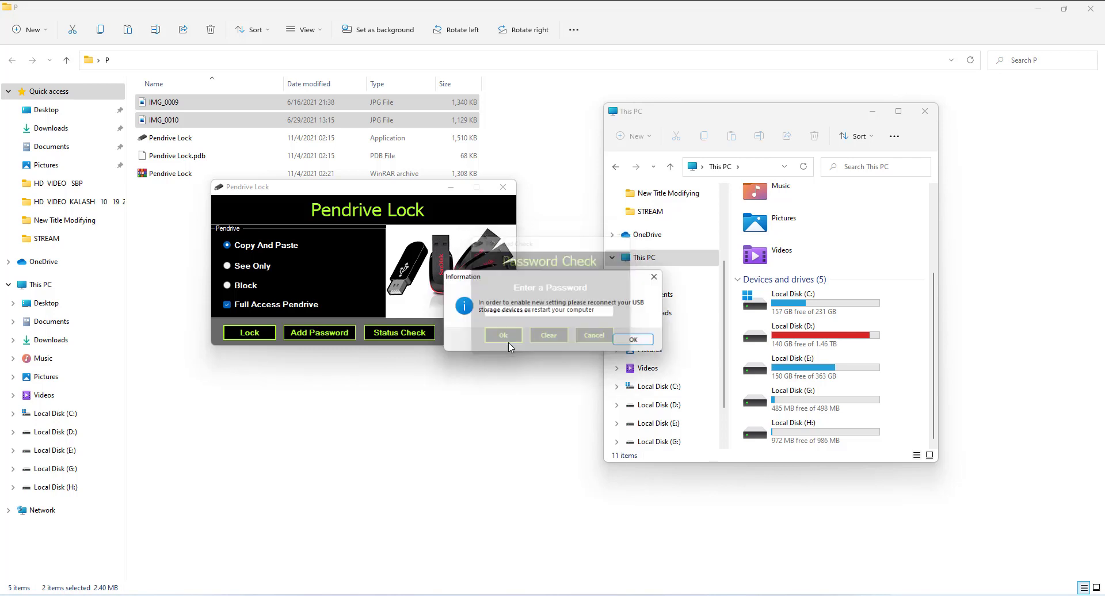
pyautogui.click(652, 341)
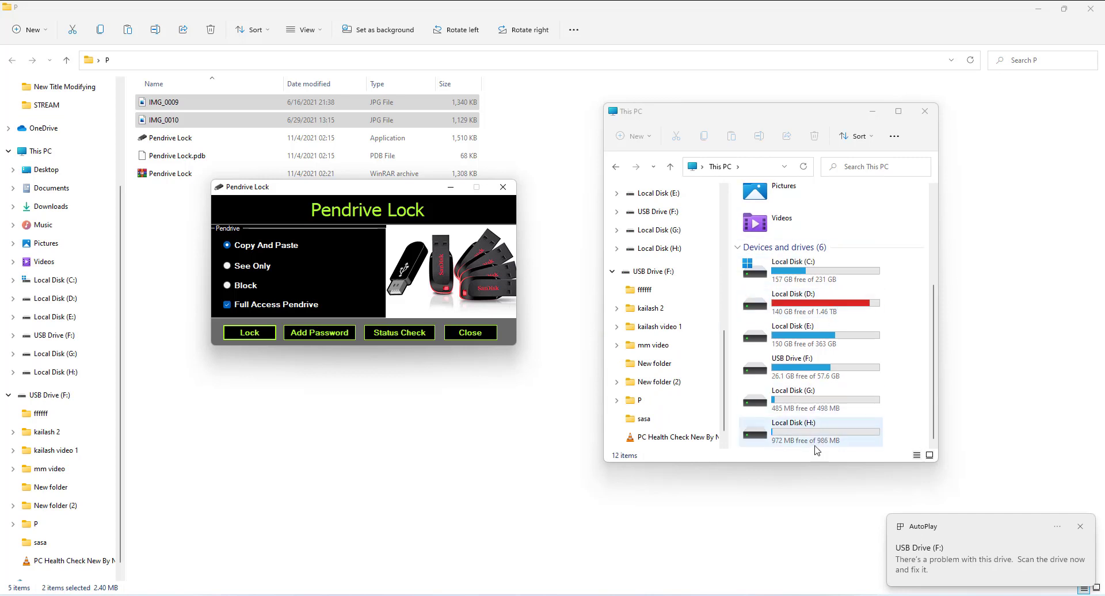
# Step: Open USB Drive (F:) and paste IMG_0009 and IMG_0010 copied from folder P onto it
pyautogui.click(828, 374)
pyautogui.doubleClick(828, 374)
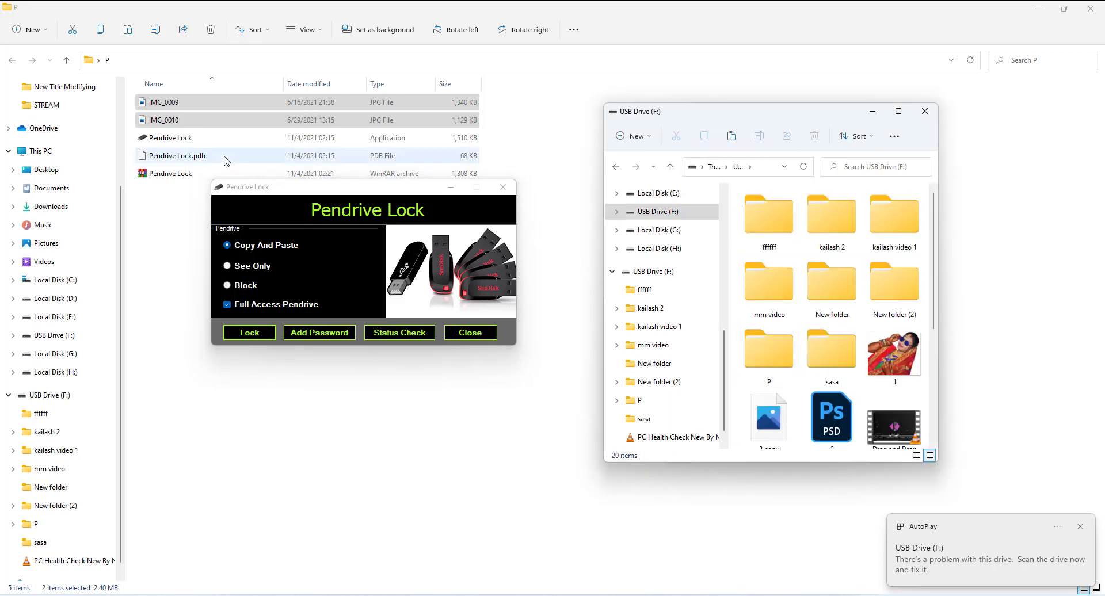
pyautogui.rightClick(312, 121)
pyautogui.click(348, 135)
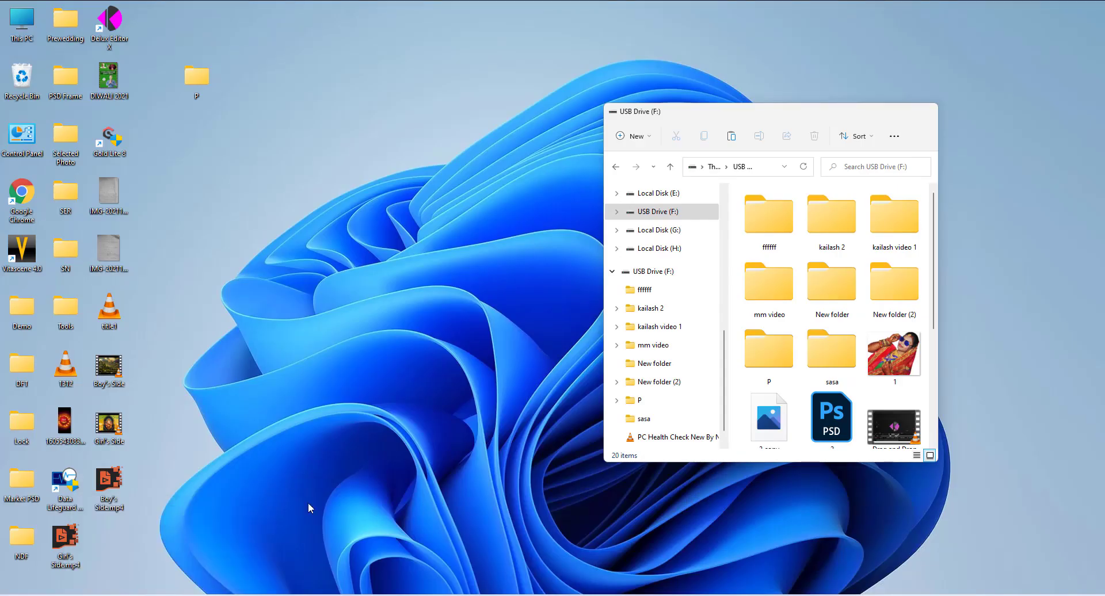
pyautogui.click(246, 553)
pyautogui.rightClick(857, 190)
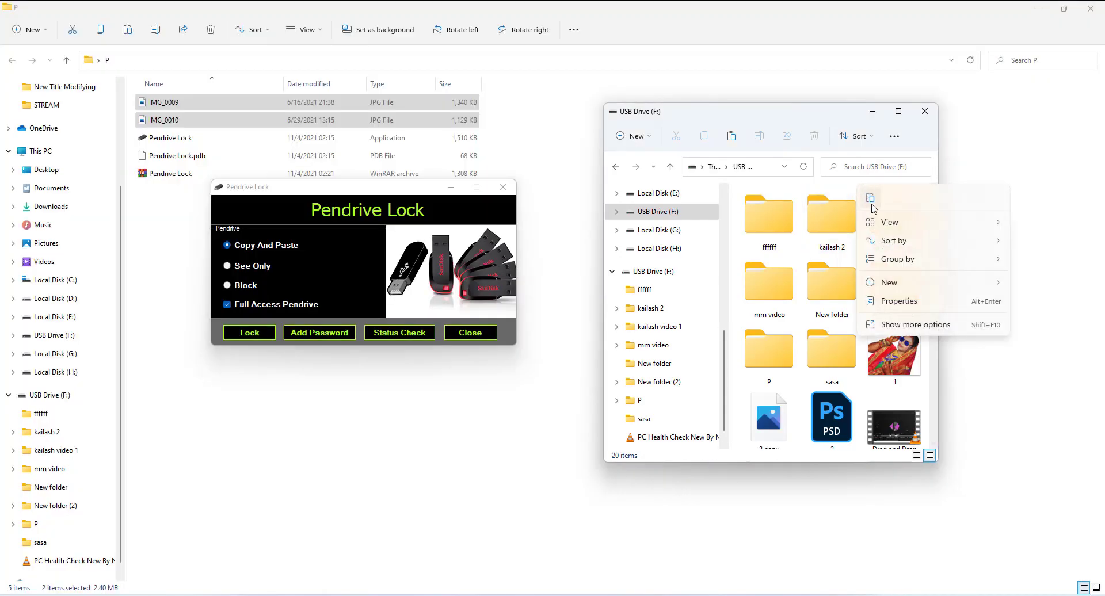
pyautogui.click(872, 205)
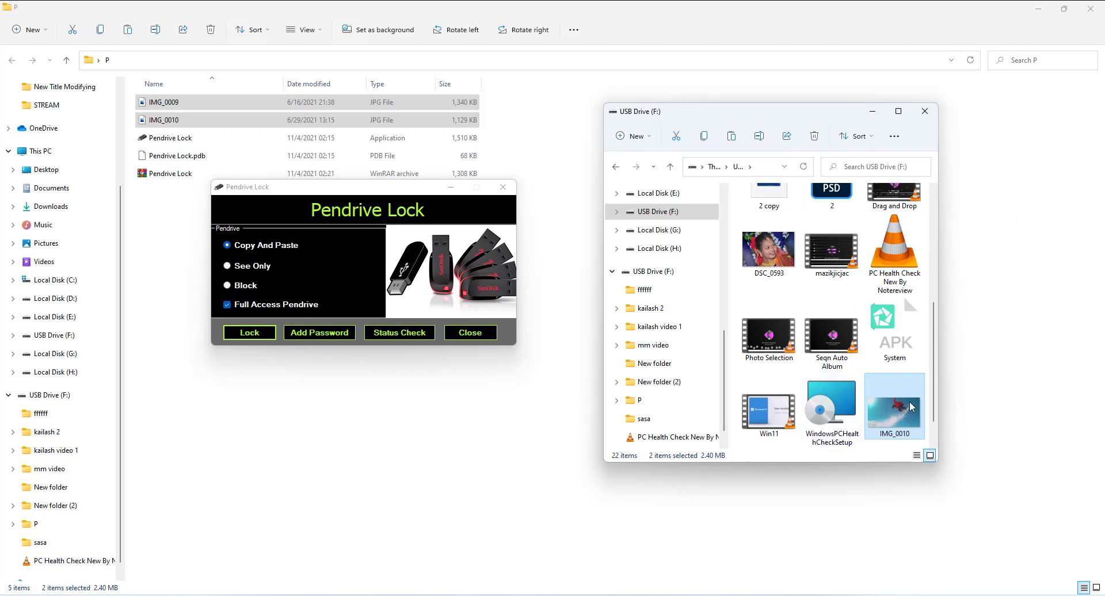